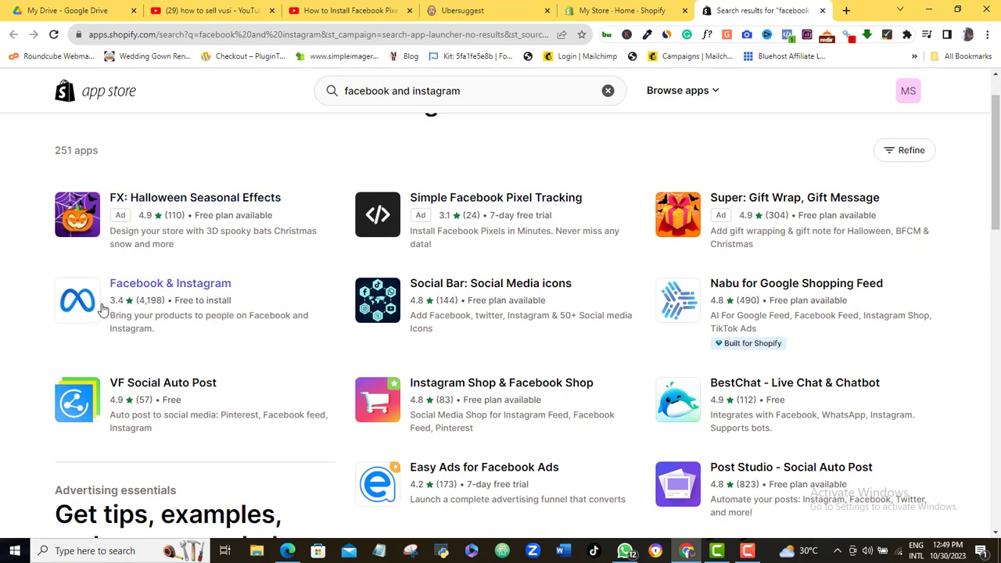
# - Install the Facebook & Instagram app and add it to the store as a sales channel
pyautogui.click(139, 288)
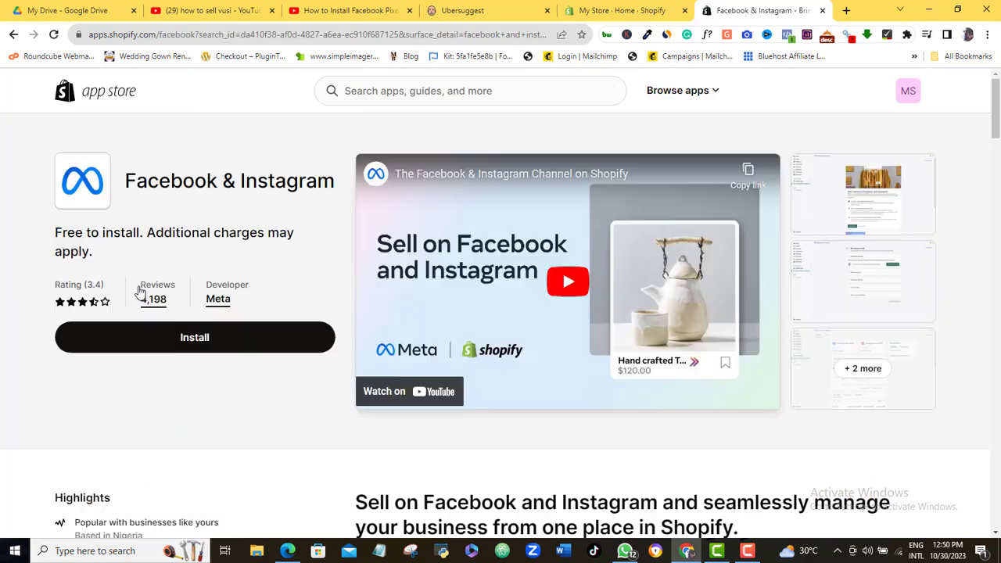
pyautogui.click(213, 342)
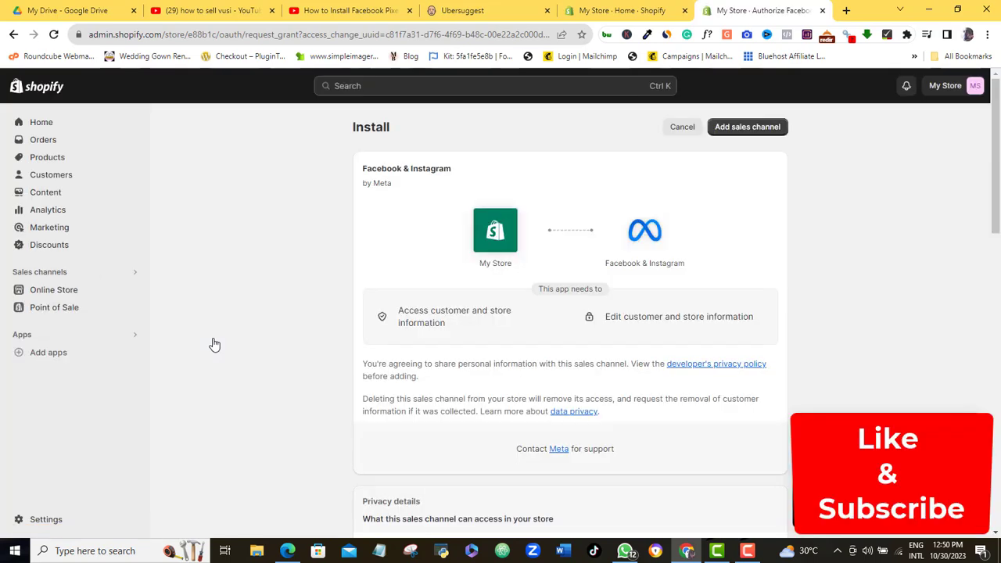
pyautogui.click(745, 130)
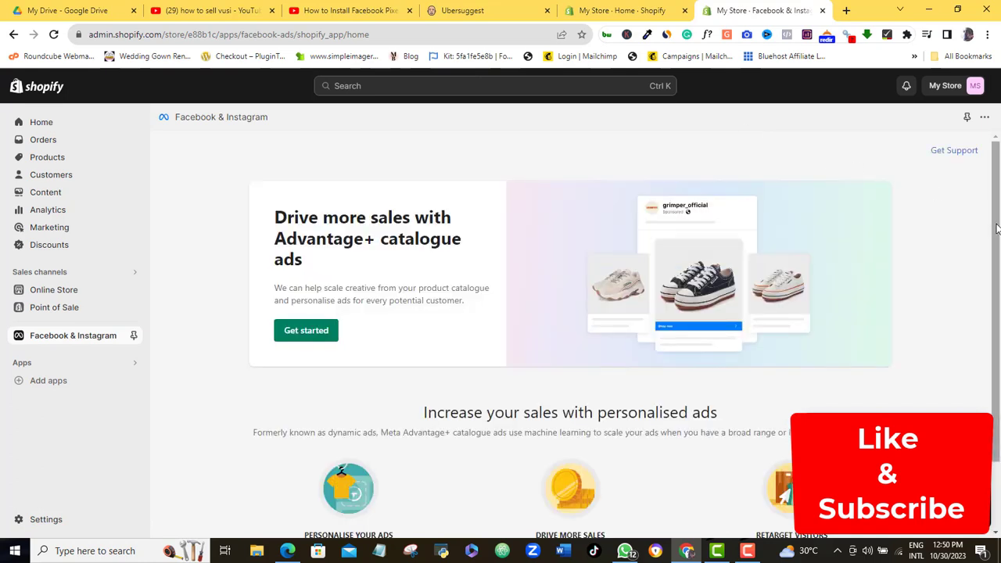
# - Start the Advantage+ catalogue ads setup from the Facebook & Instagram home page
pyautogui.scroll(-1, 998, 334)
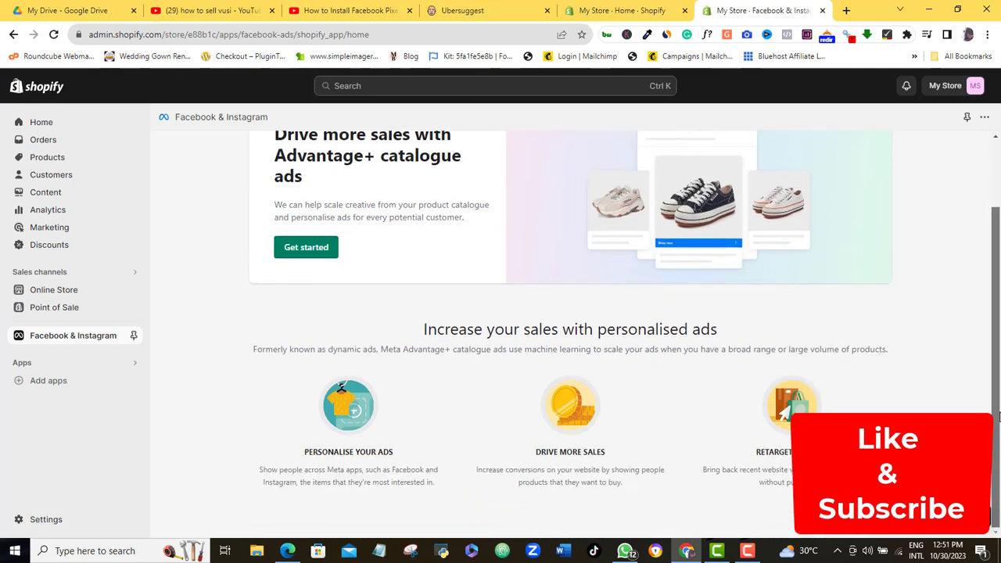
pyautogui.scroll(1, 999, 377)
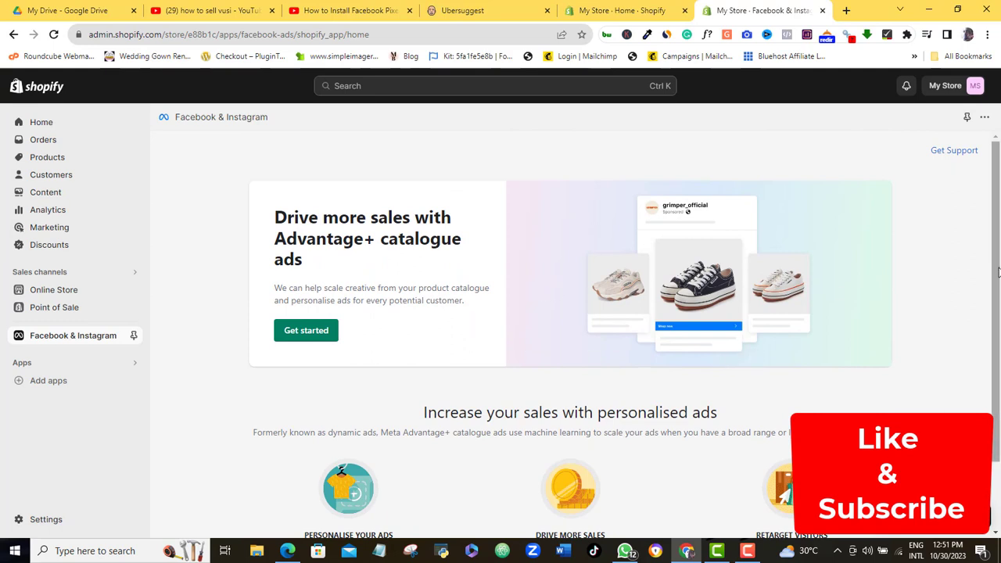
pyautogui.scroll(-1, 998, 271)
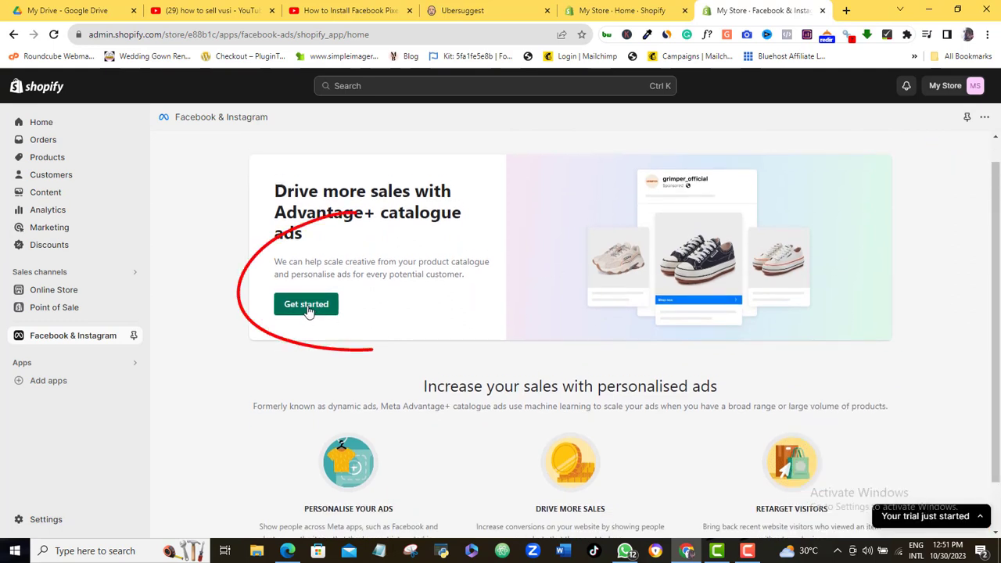
pyautogui.click(306, 308)
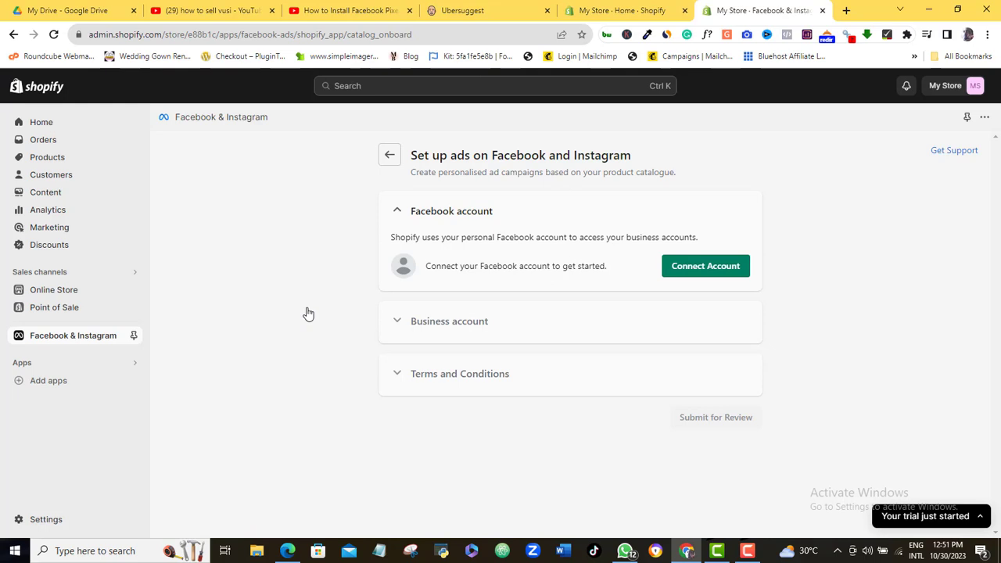
# - Connect and confirm the Facebook account, allowing it to share business assets with Shopify
pyautogui.click(730, 270)
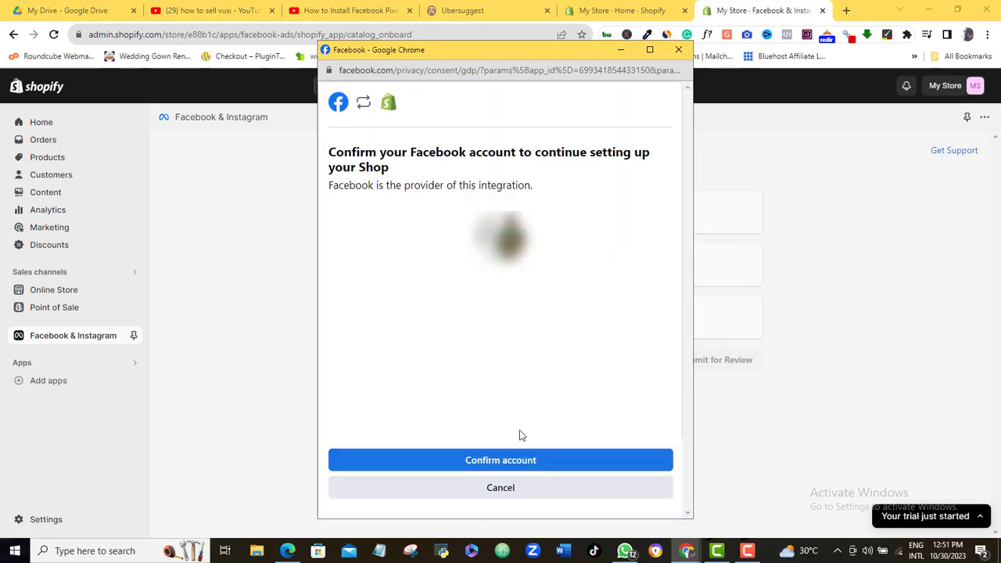
pyautogui.click(500, 460)
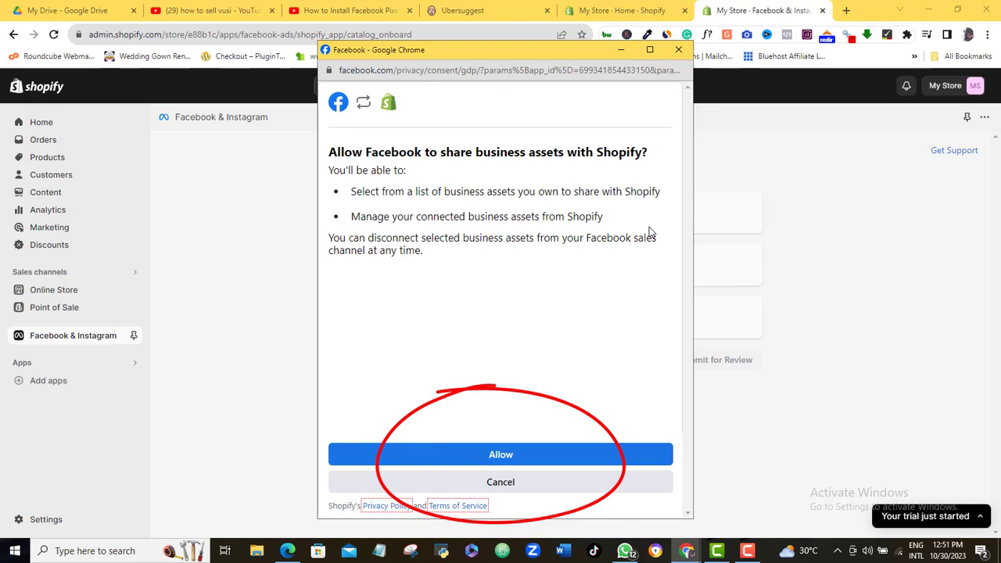
pyautogui.click(495, 462)
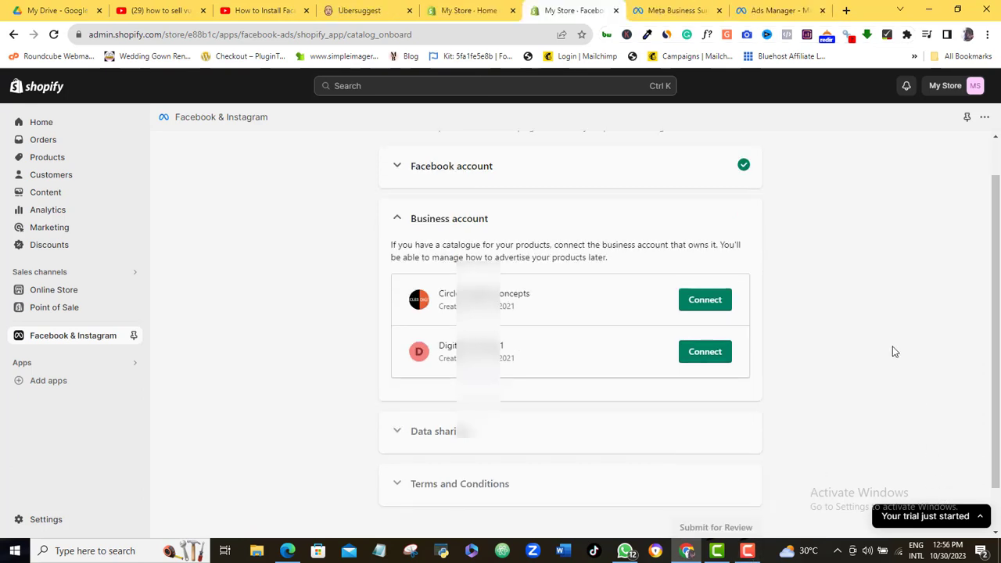
# - Connect the second business account, save Maximum data sharing, and connect a tracking pixel
pyautogui.click(705, 352)
pyautogui.click(719, 375)
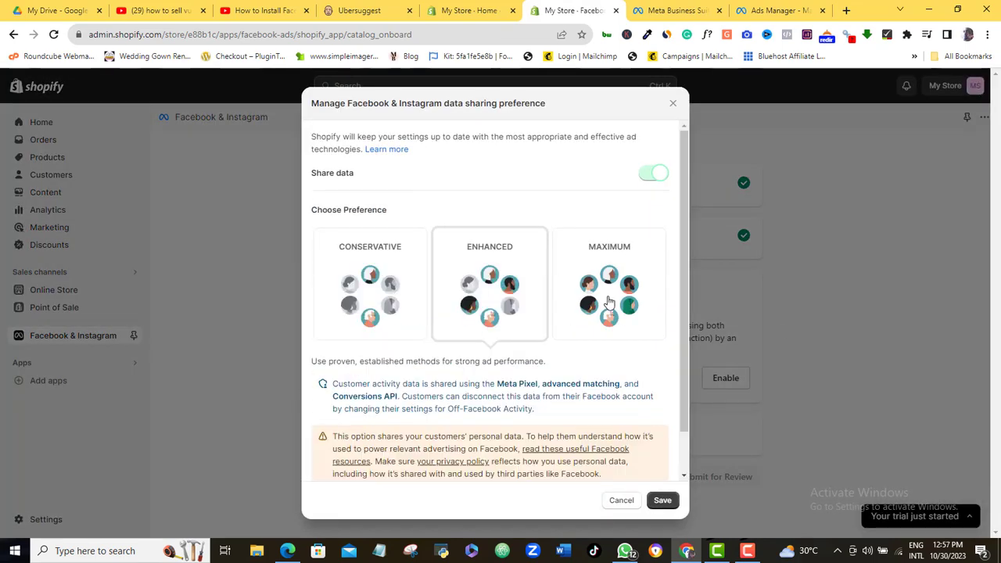
pyautogui.click(609, 302)
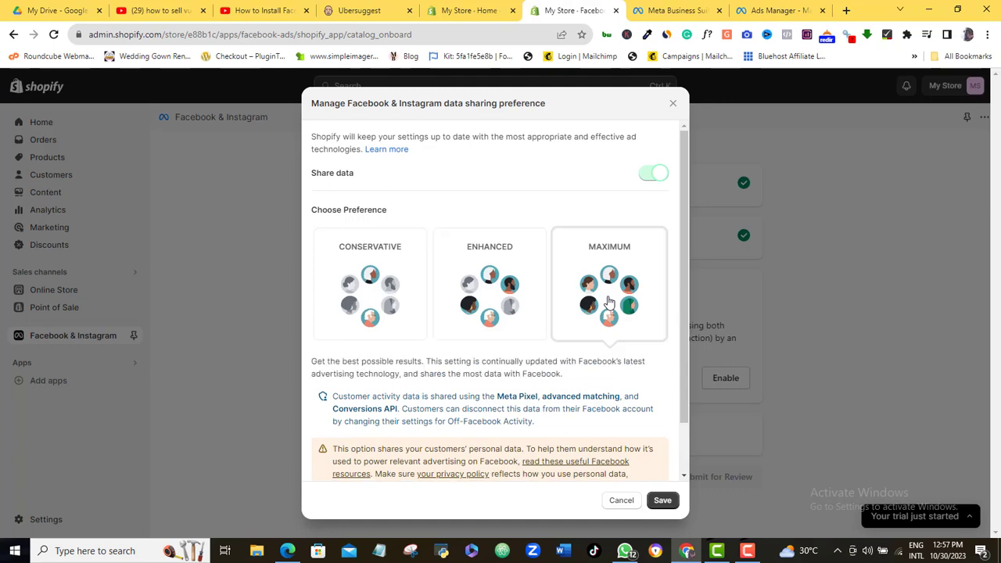
pyautogui.moveTo(684, 317); pyautogui.dragTo(683, 402)
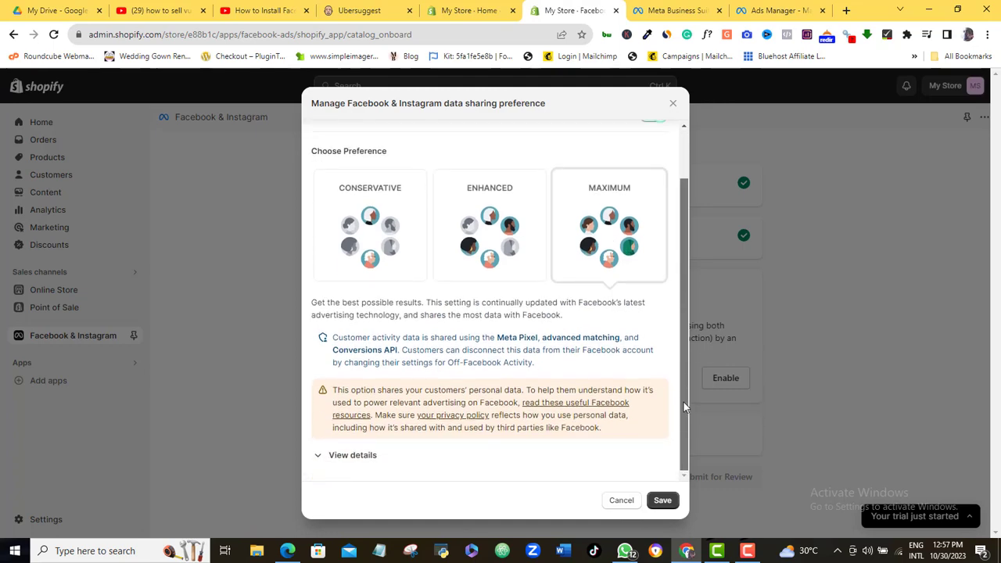
pyautogui.click(664, 501)
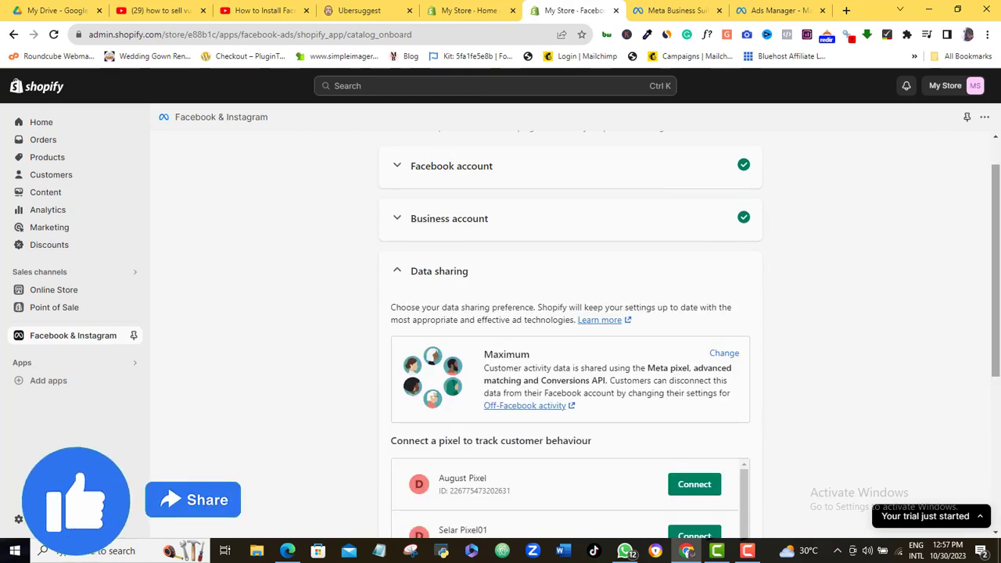
pyautogui.moveTo(998, 309); pyautogui.dragTo(998, 422)
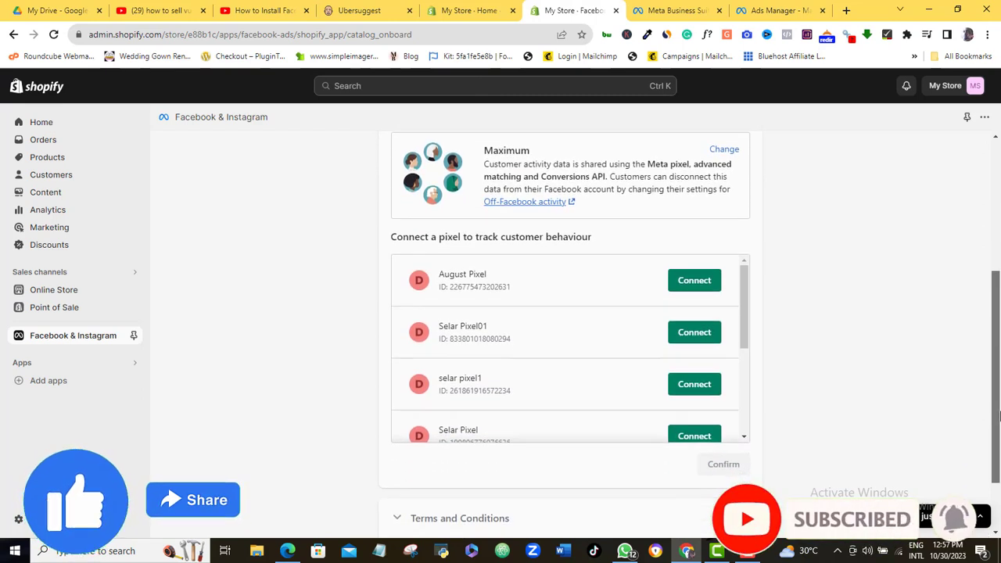
pyautogui.moveTo(744, 290); pyautogui.dragTo(742, 398)
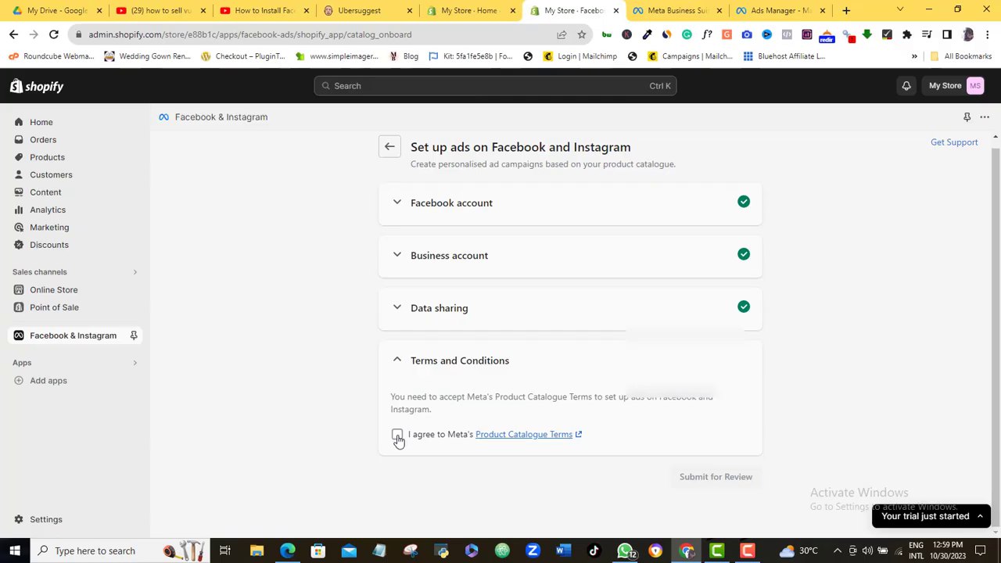
# - Accept the terms, submit the channel setup for review, and dismiss the ready-to-sell message
pyautogui.click(397, 436)
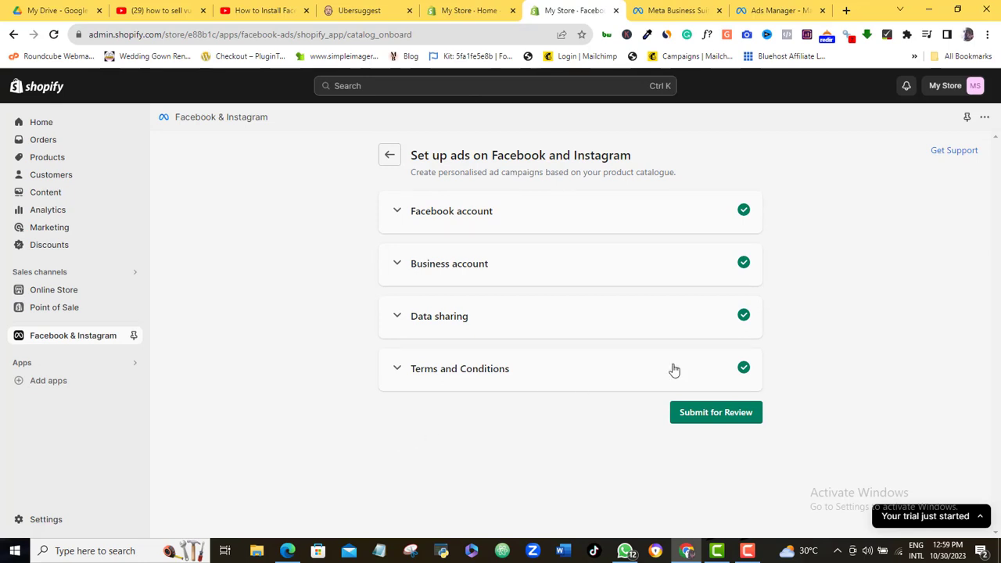
pyautogui.click(715, 415)
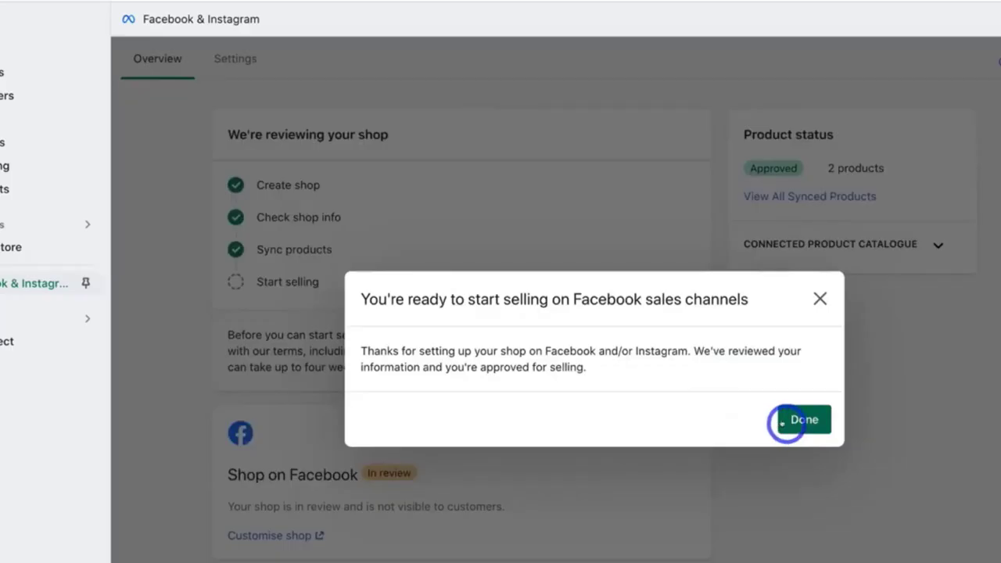
pyautogui.click(788, 418)
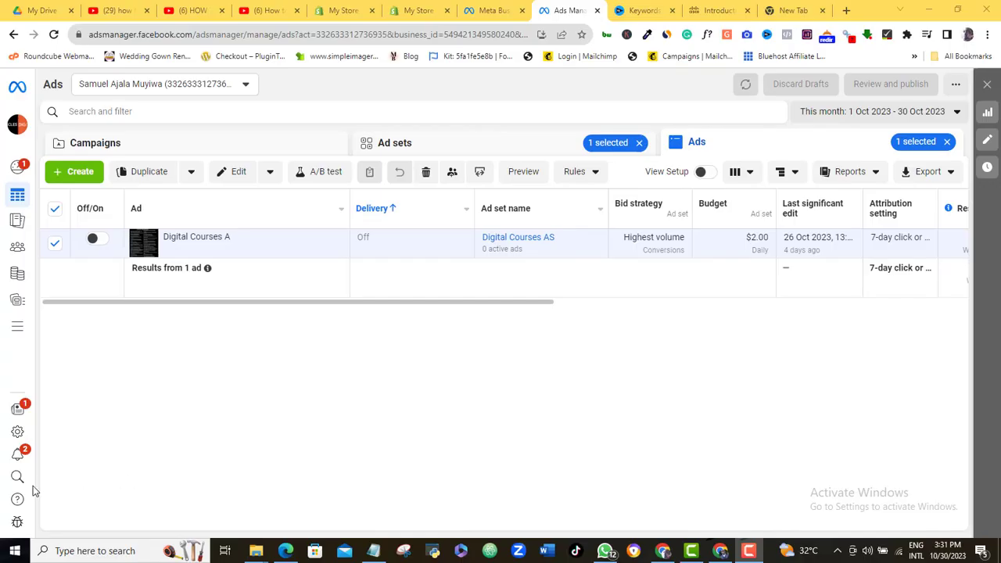
# - Under Business Settings > Data sources > Pixels, open The Trendy Kiwi's pixel in Events Manager
pyautogui.click(18, 431)
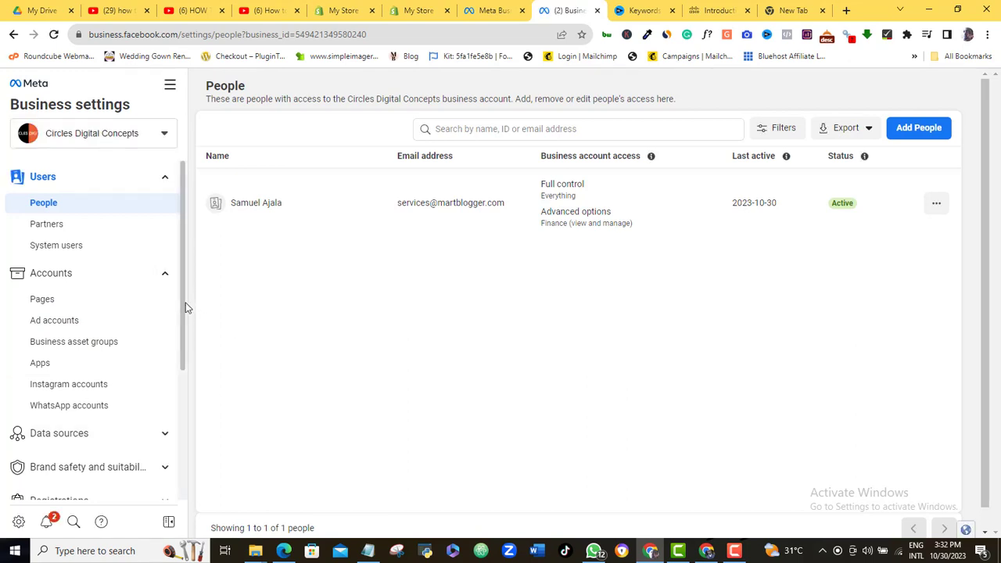
pyautogui.scroll(-2, 186, 336)
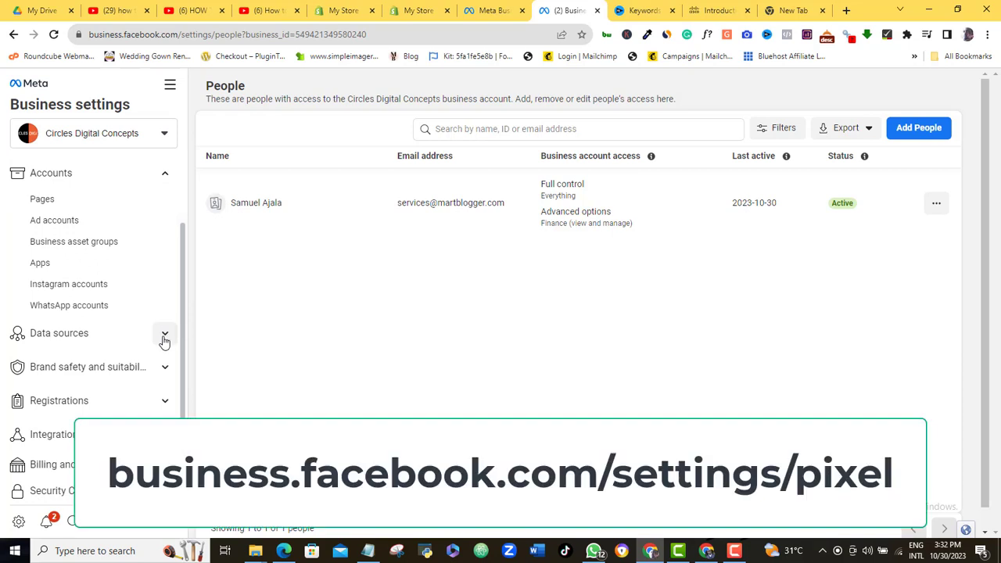
pyautogui.click(165, 336)
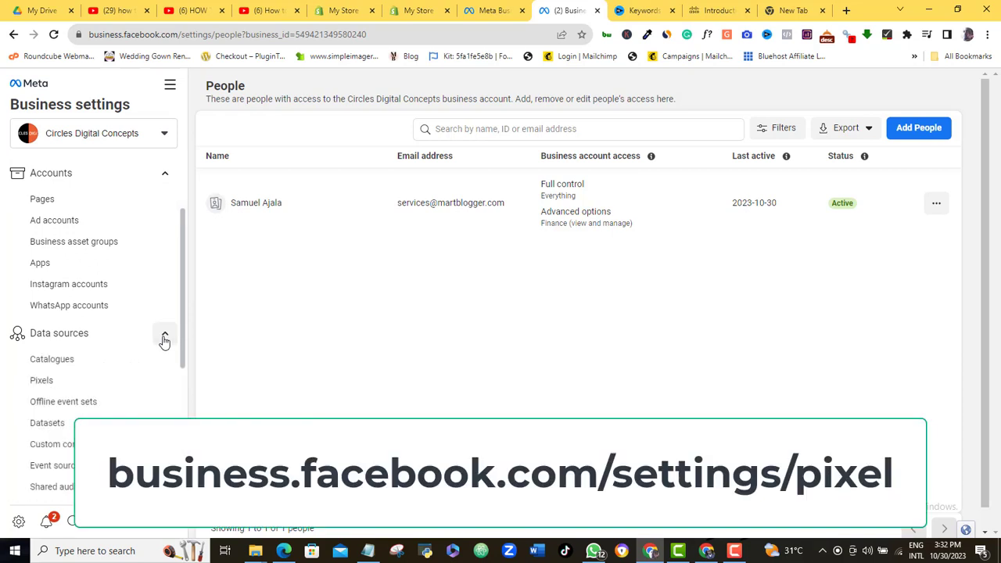
pyautogui.click(39, 381)
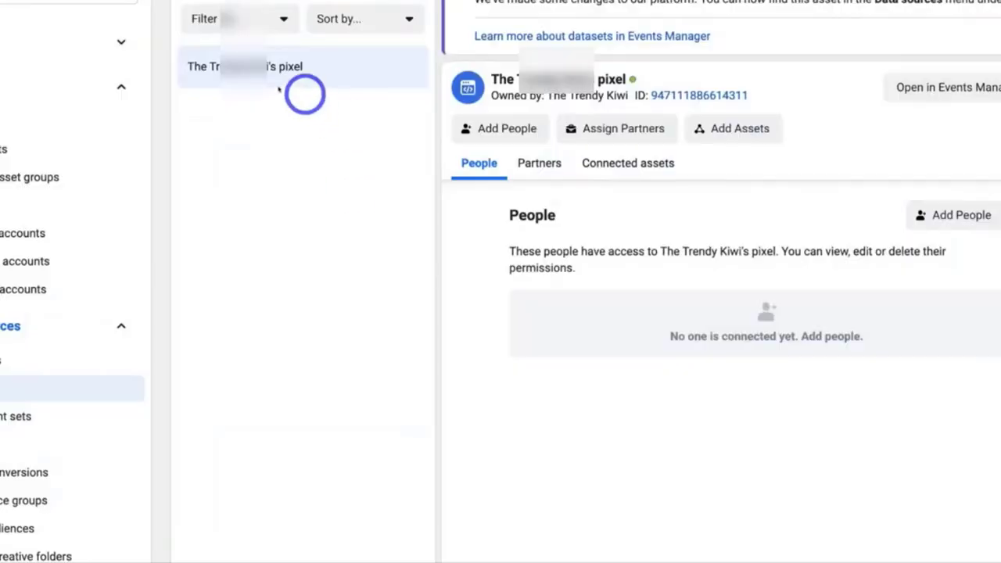
pyautogui.click(224, 84)
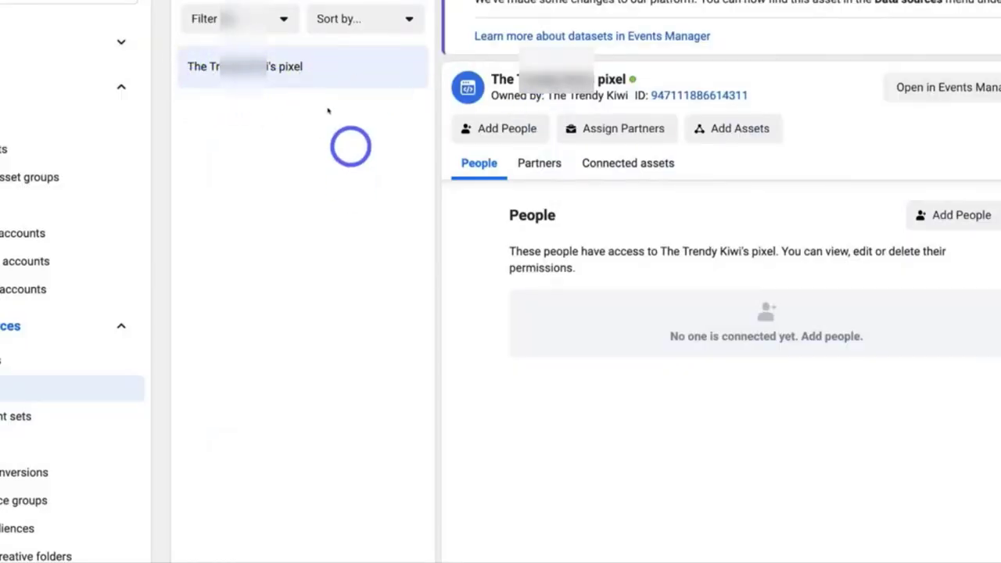
pyautogui.click(231, 87)
pyautogui.click(242, 93)
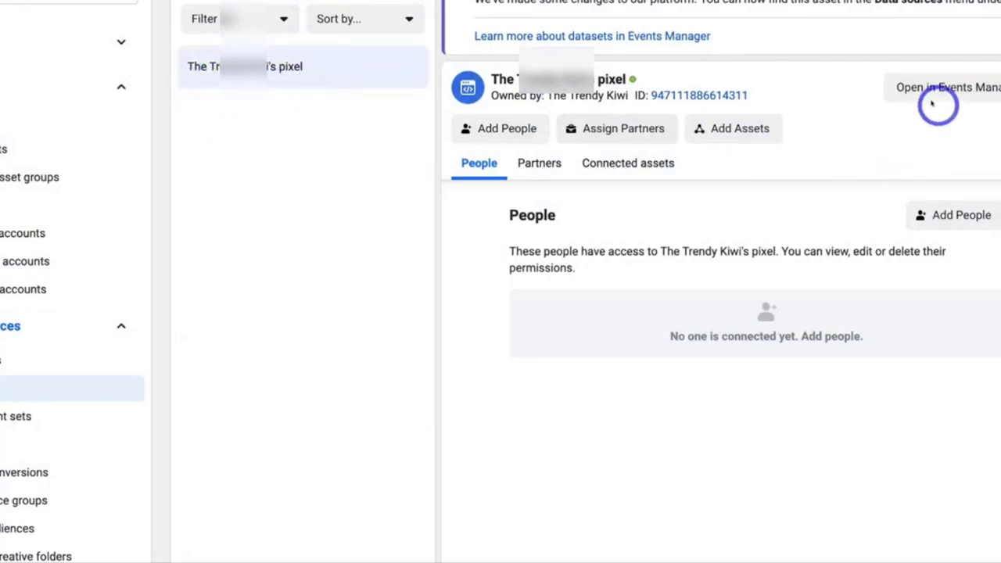
pyautogui.click(976, 92)
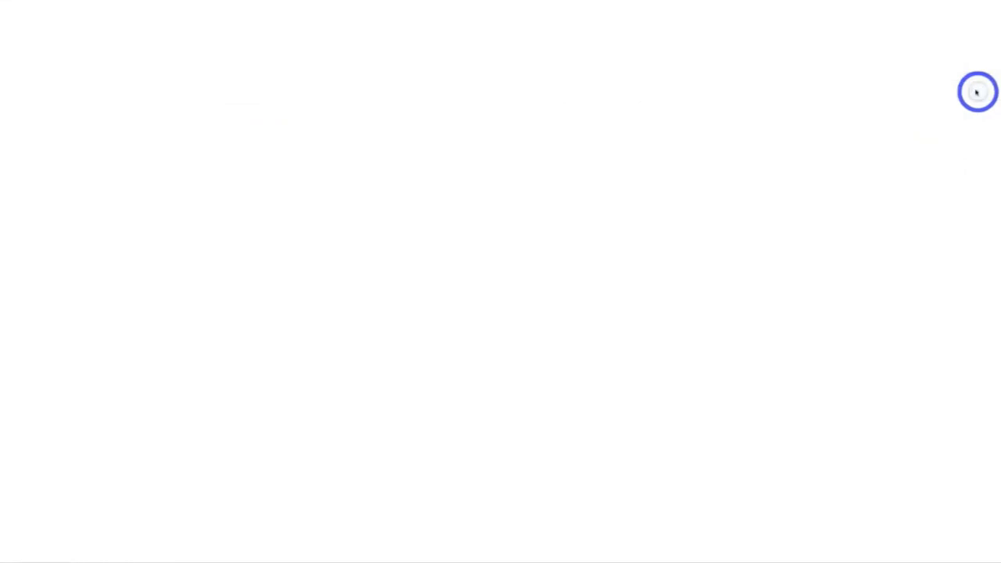
# - Show the pixel's Test events tab and its Test browser events section
pyautogui.click(408, 221)
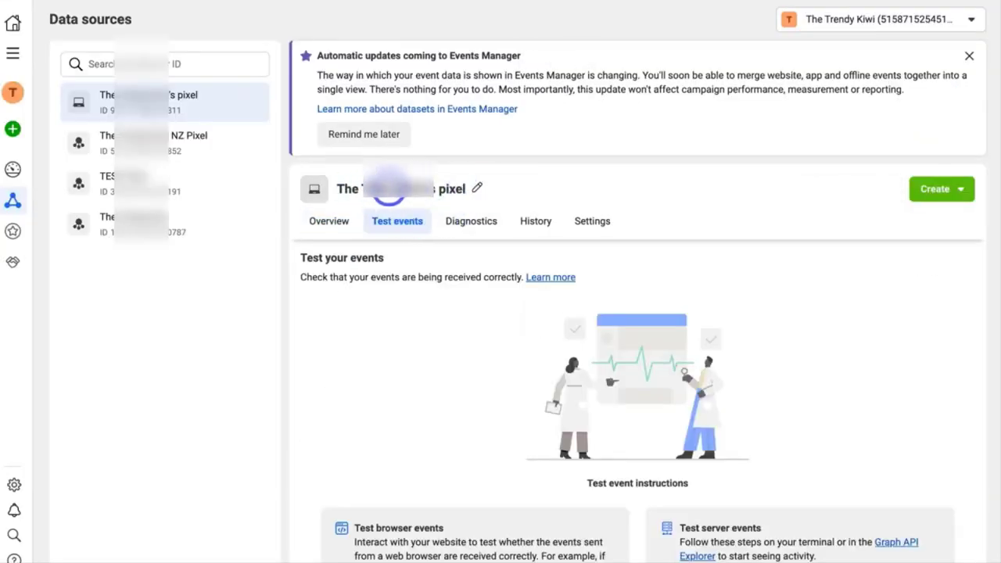
pyautogui.scroll(-2, 490, 269)
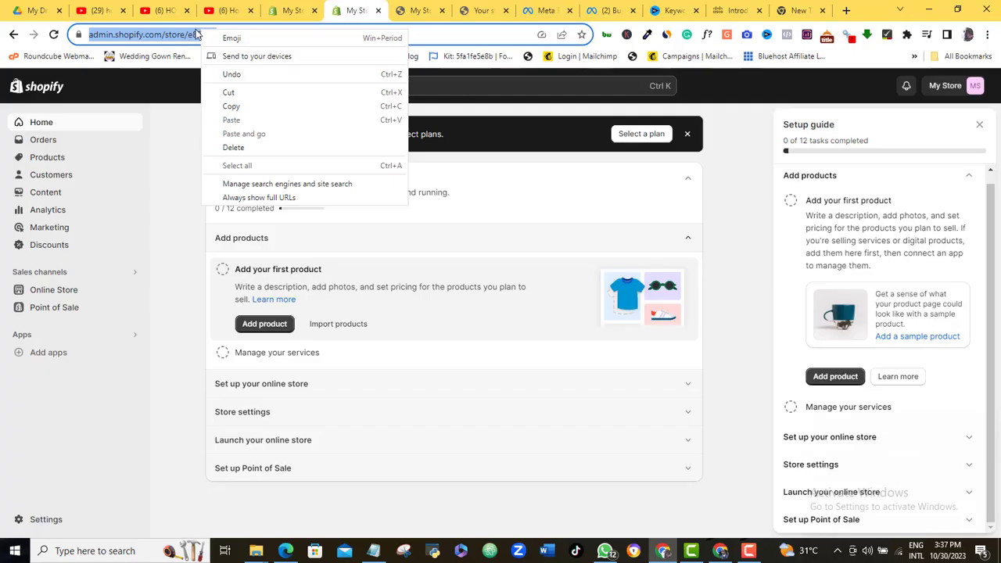
pyautogui.click(232, 107)
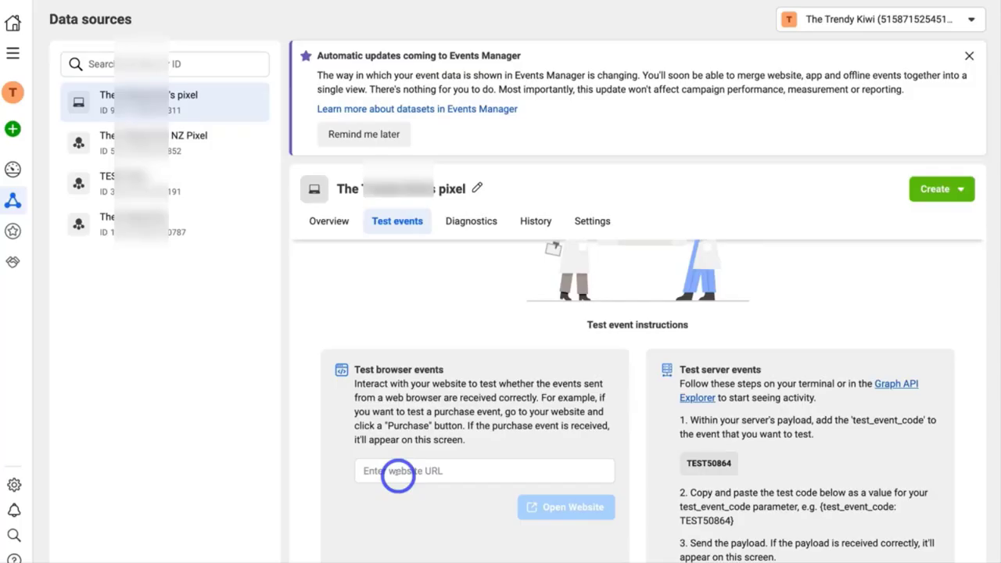
pyautogui.hotkey('ctrl', 'v')
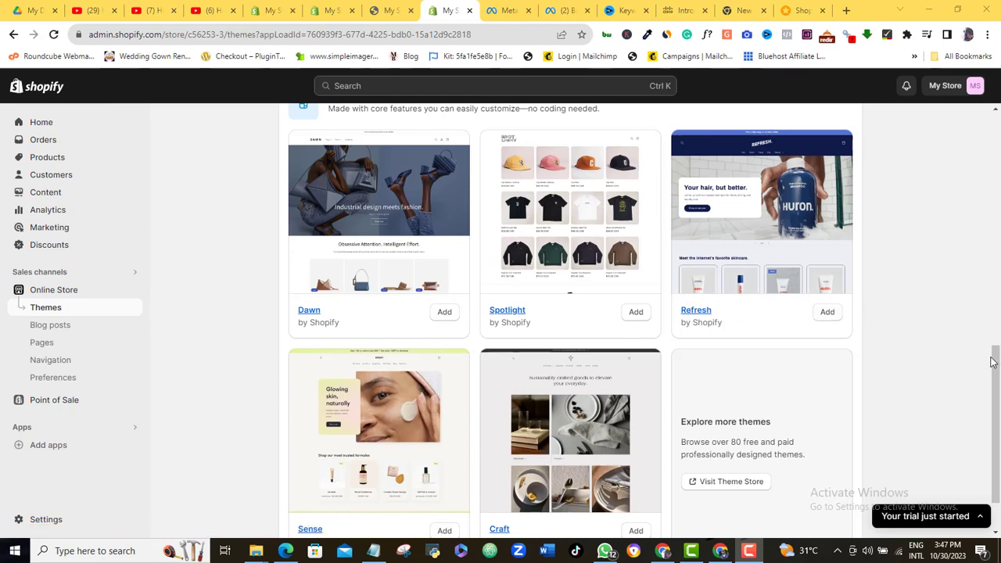
pyautogui.moveTo(996, 366); pyautogui.dragTo(998, 420)
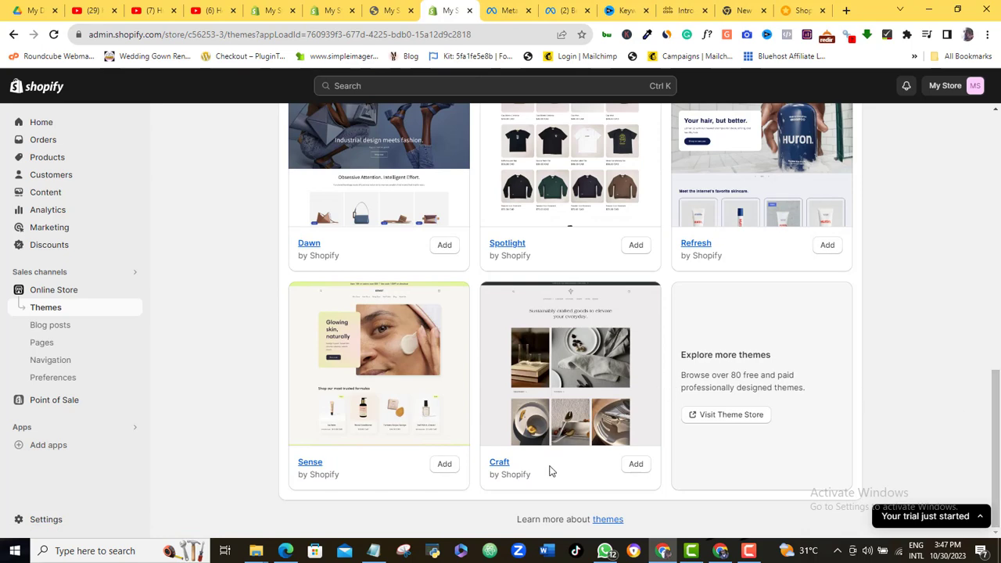